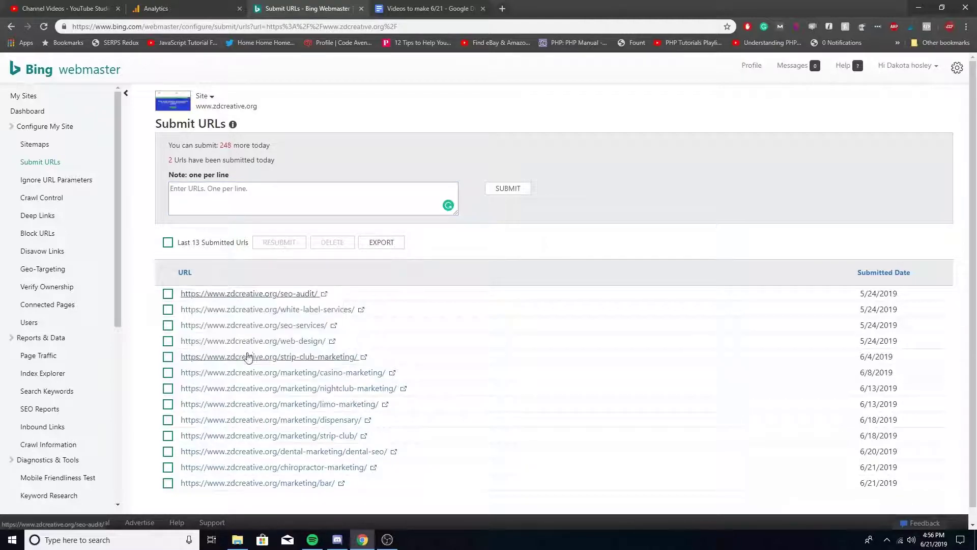
{"action": "left_click", "coordinate": [241, 192]}
{"action": "right_click", "coordinate": [240, 192]}
{"action": "left_click", "coordinate": [269, 273]}
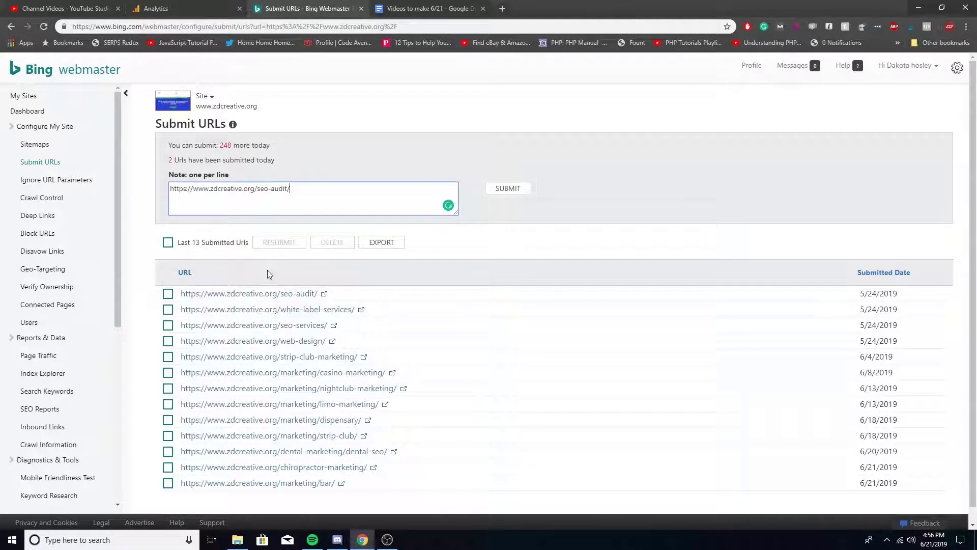
{"action": "left_click", "coordinate": [508, 188]}
Submit the seo-audit URL again with the SUBMIT button beside the URL box.
{"action": "left_click", "coordinate": [507, 188]}
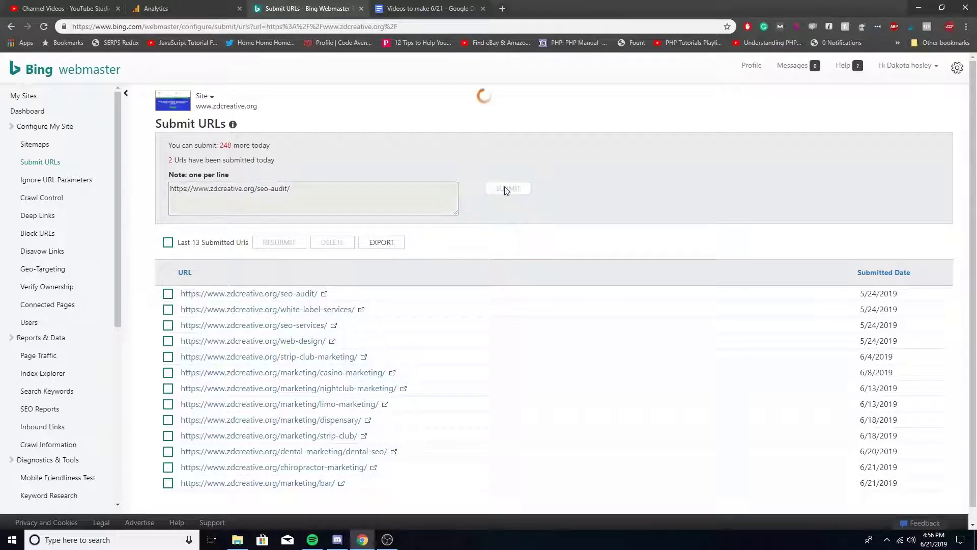